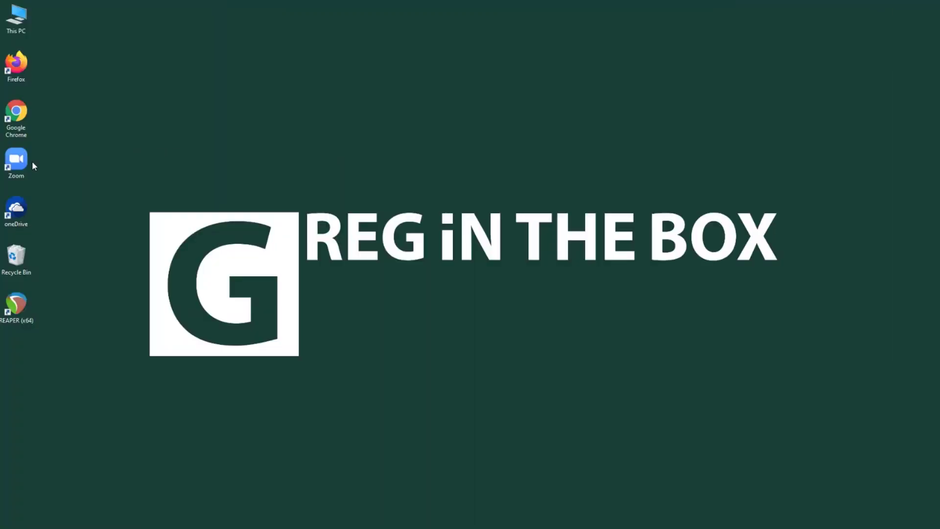
Step: Open Zoom, check the client for updates and dismiss the update result
double_click(22, 163)
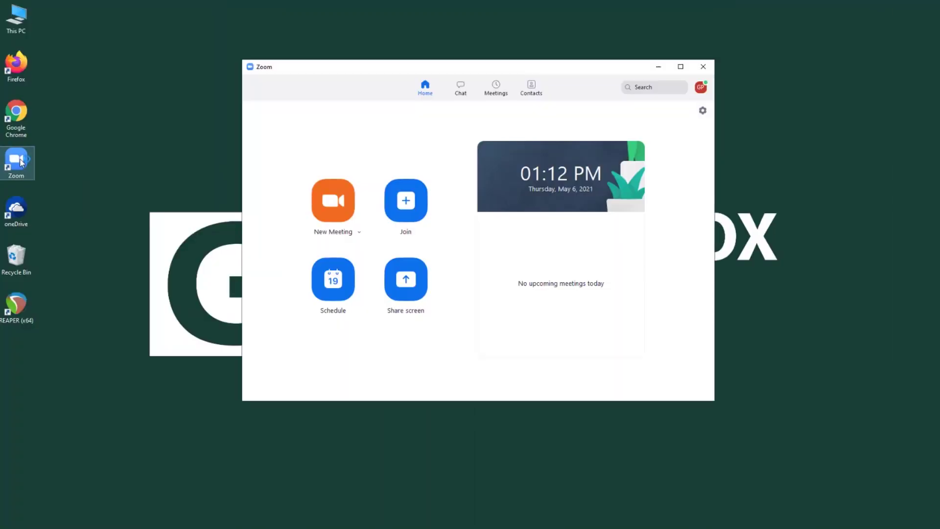
click(700, 87)
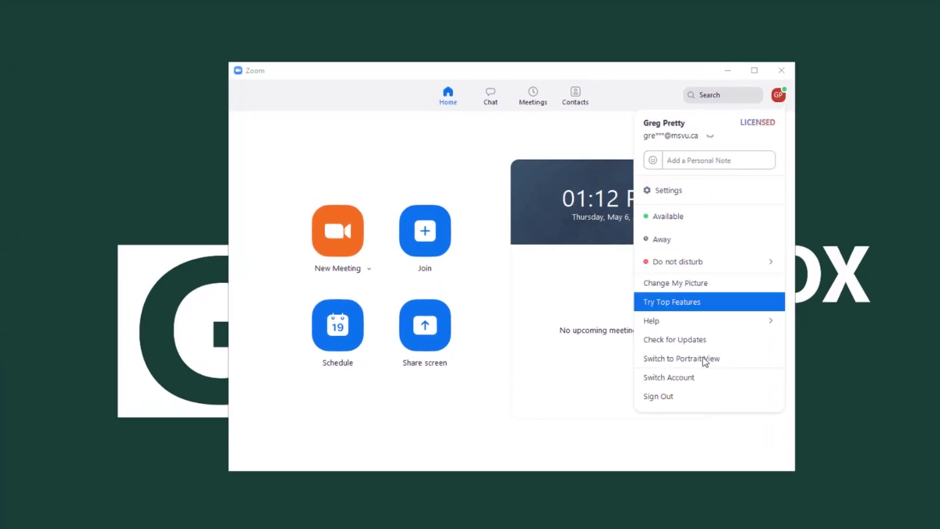
click(681, 340)
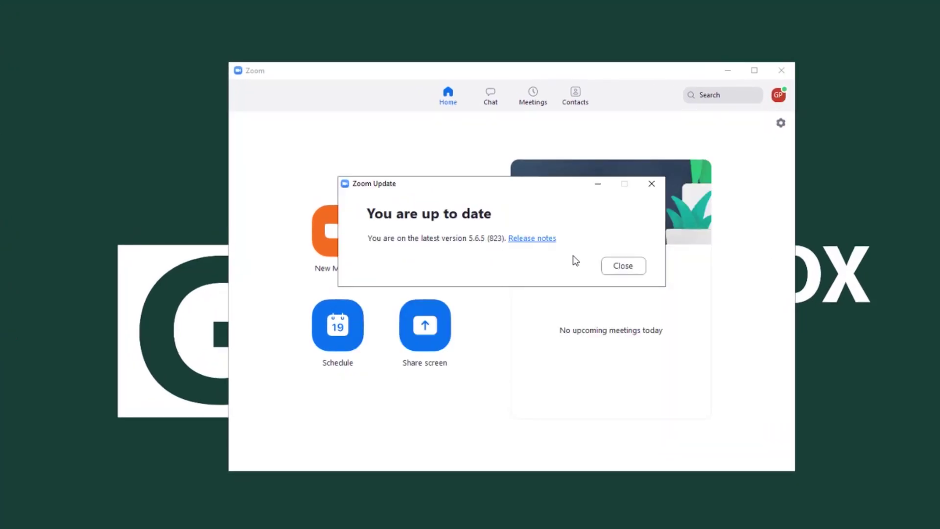
click(621, 266)
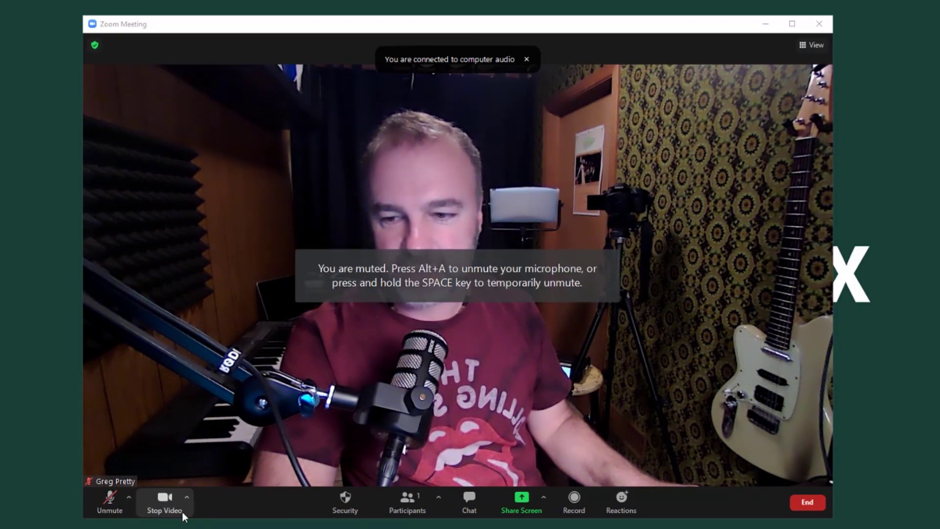
Step: Open the full audio settings from within the running meeting
click(110, 507)
click(111, 509)
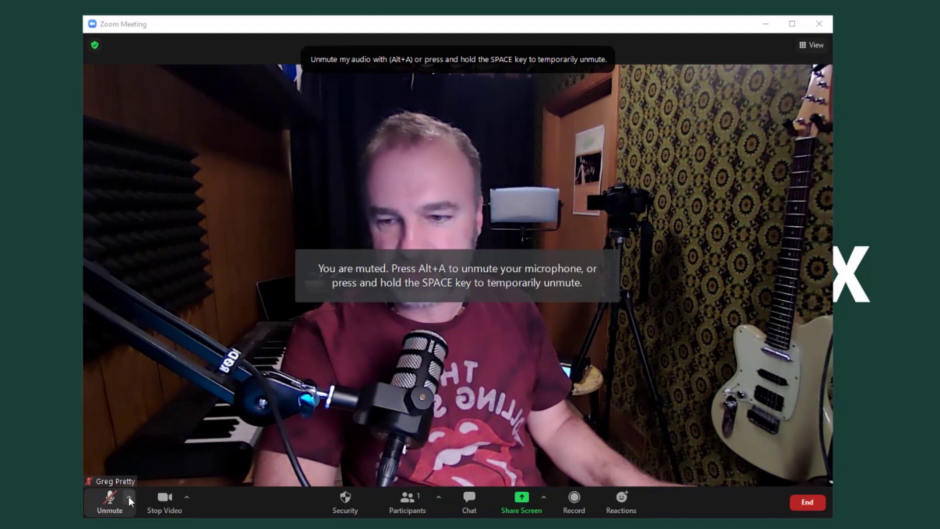
click(129, 497)
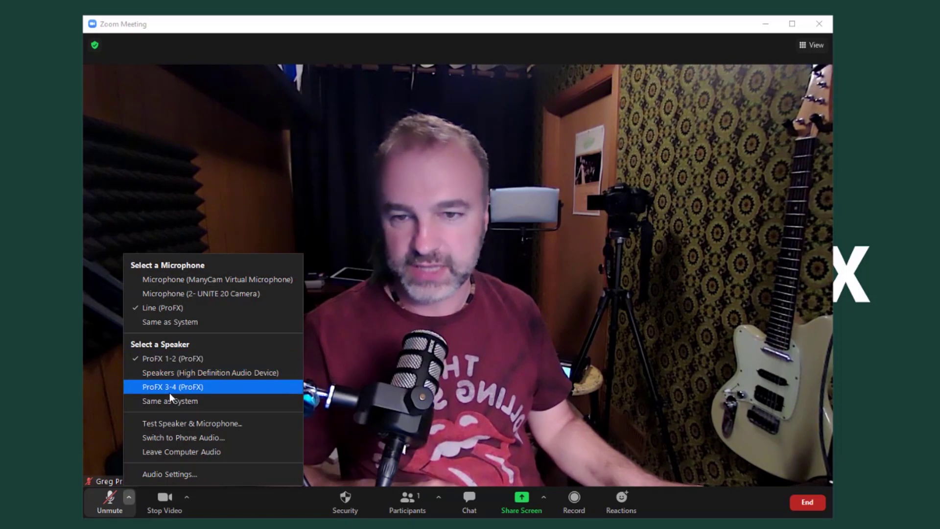
click(163, 474)
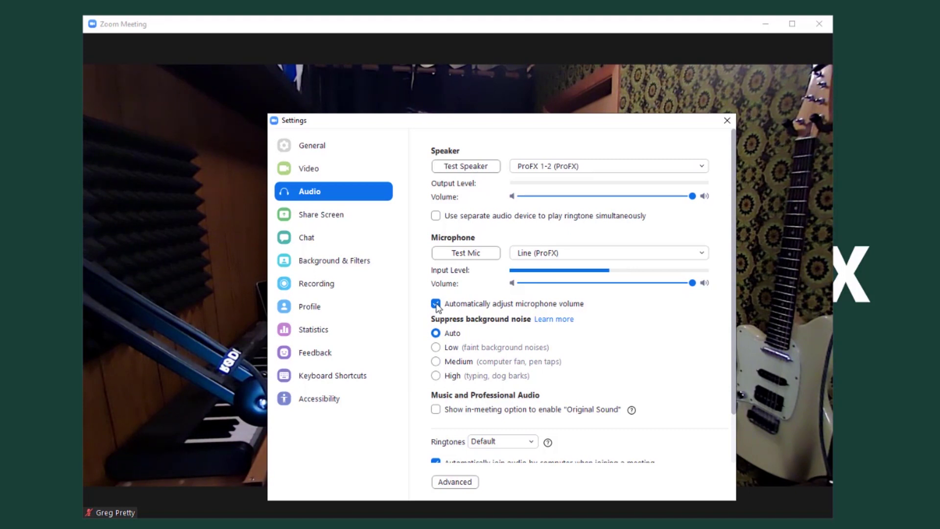
Step: Turn off automatic microphone volume adjustment and set the microphone volume to maximum
click(437, 304)
drag(692, 283, 529, 285)
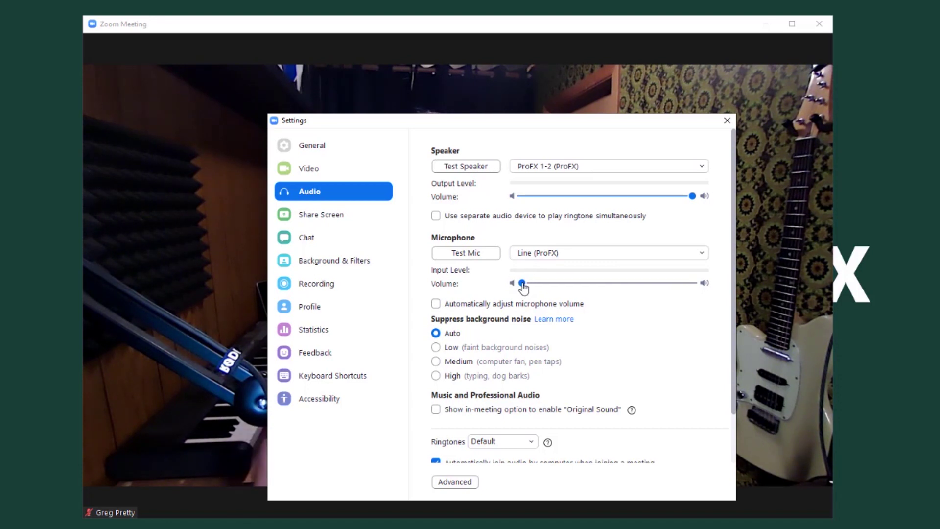
drag(523, 285, 713, 295)
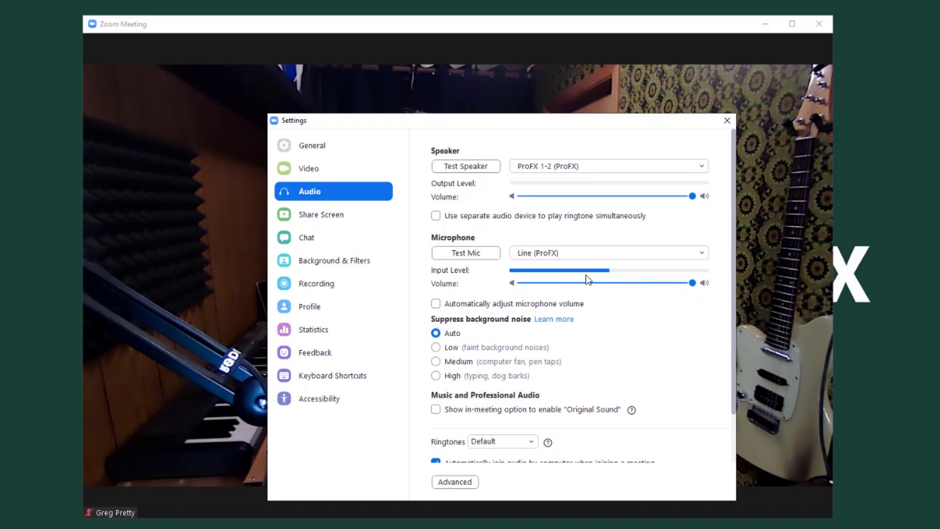
click(646, 283)
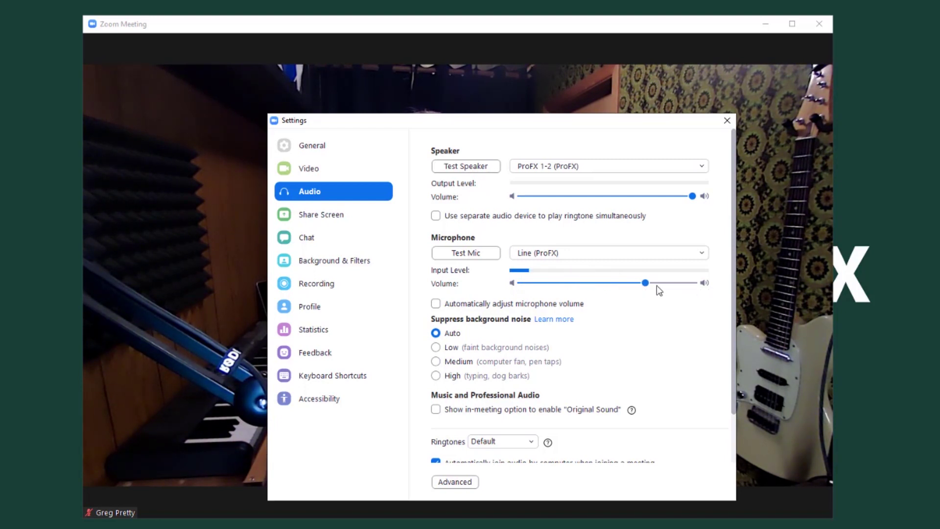
drag(645, 284, 719, 294)
mouse_move(692, 288)
mouse_down()
mouse_move(684, 289)
mouse_move(693, 288)
mouse_up()
mouse_move(693, 289)
mouse_down()
mouse_move(656, 289)
mouse_move(711, 293)
mouse_up()
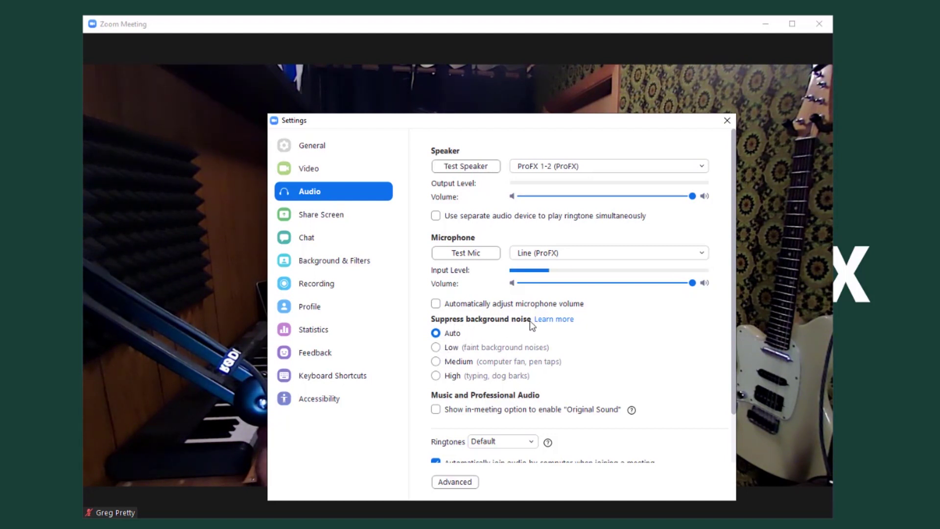
Step: Set background noise suppression to Low and enable the in-meeting option for "Original Sound"
click(436, 347)
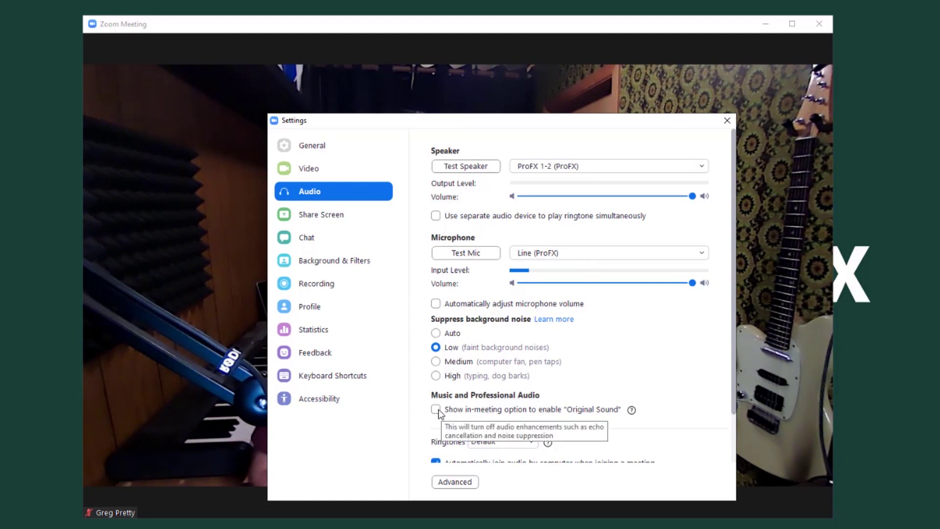
scroll(458, 410, down, 2)
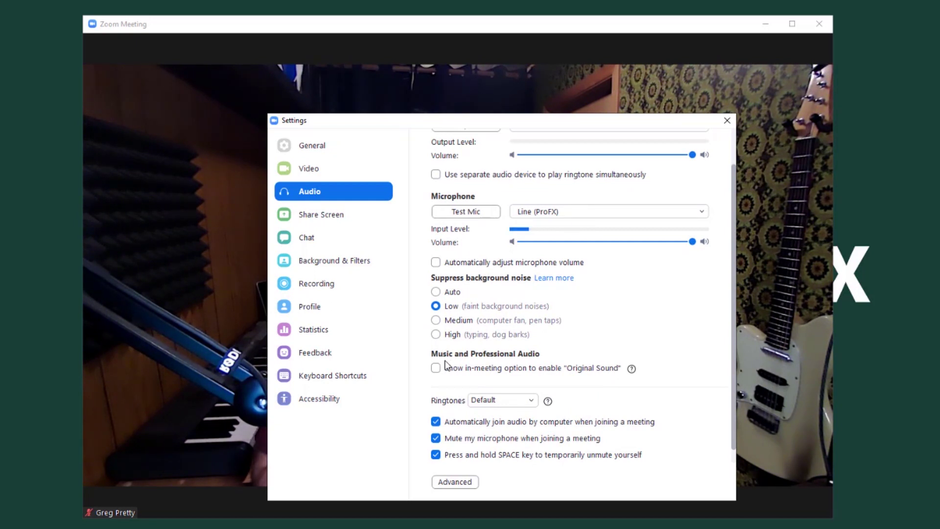
mouse_move(447, 372)
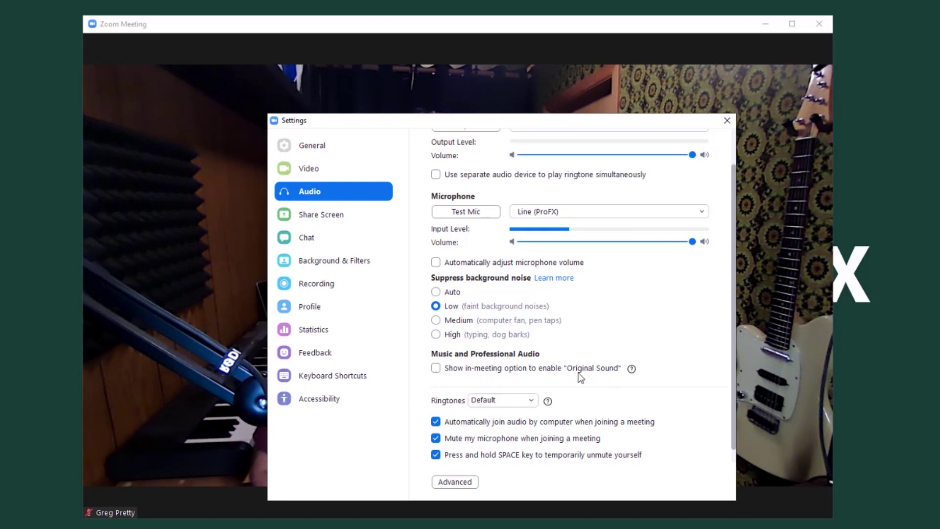
click(436, 368)
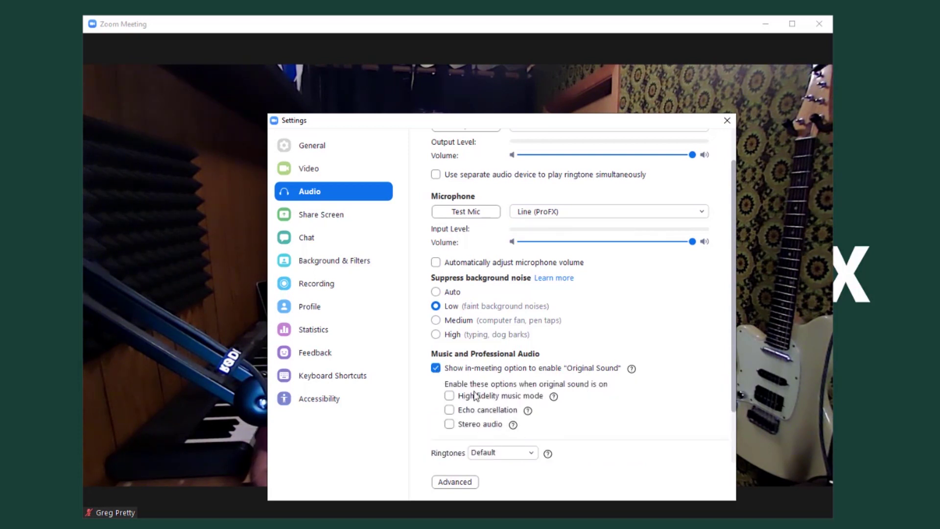
Step: Enable High fidelity music mode and Stereo audio for when original sound is on
scroll(484, 397, down, 1)
scroll(483, 401, down, 2)
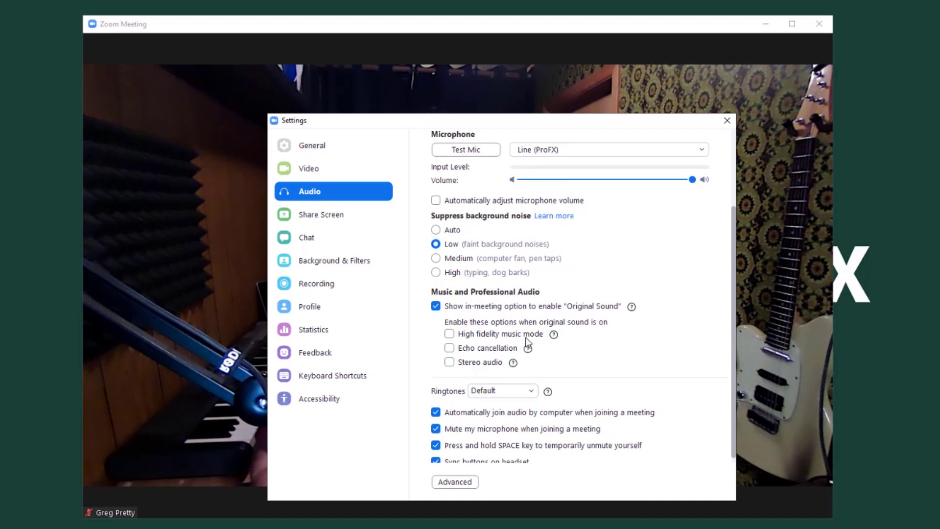
mouse_move(605, 308)
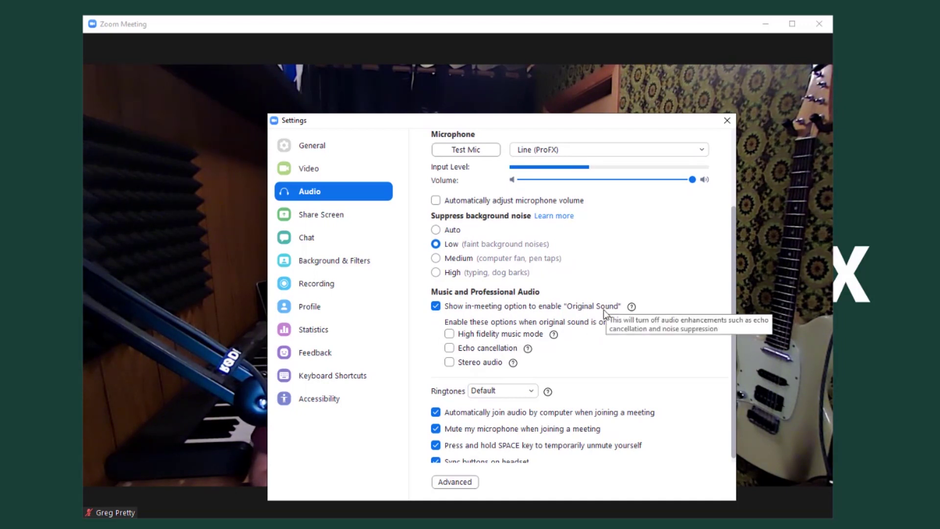
mouse_move(142, 87)
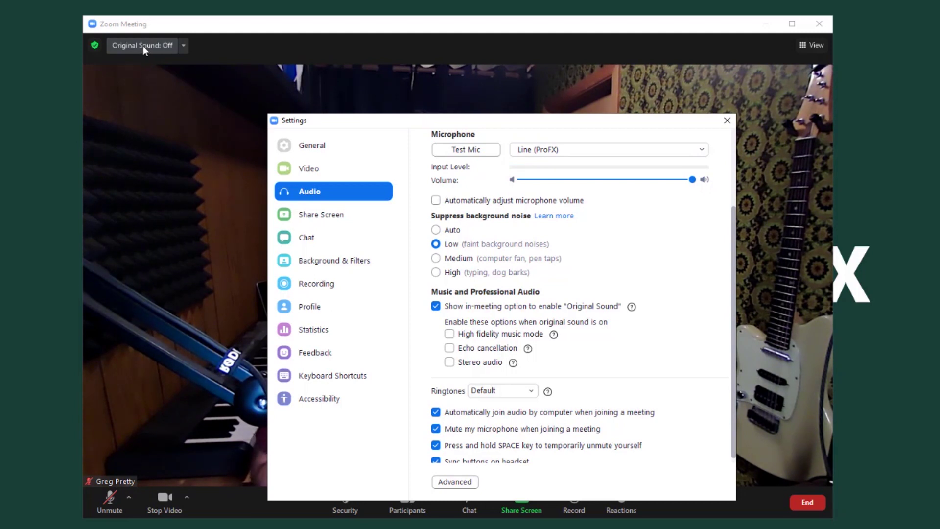
click(449, 335)
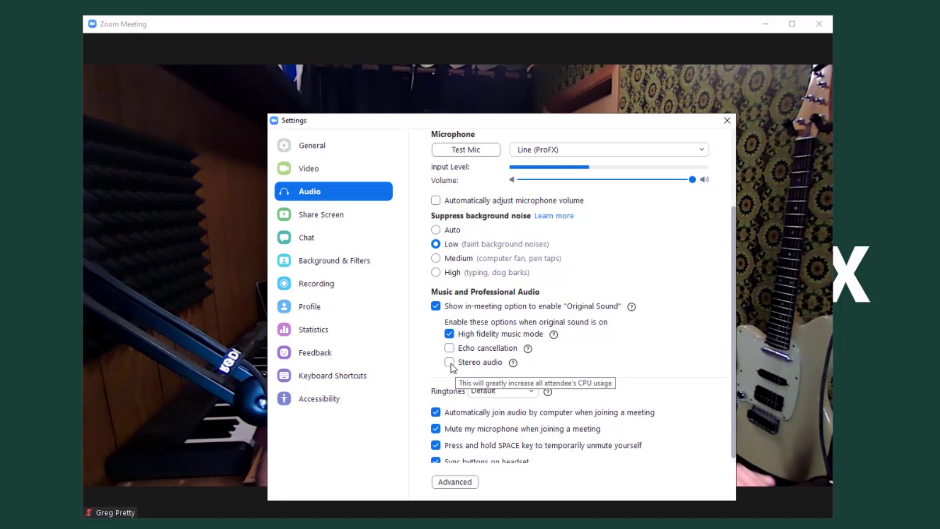
click(450, 364)
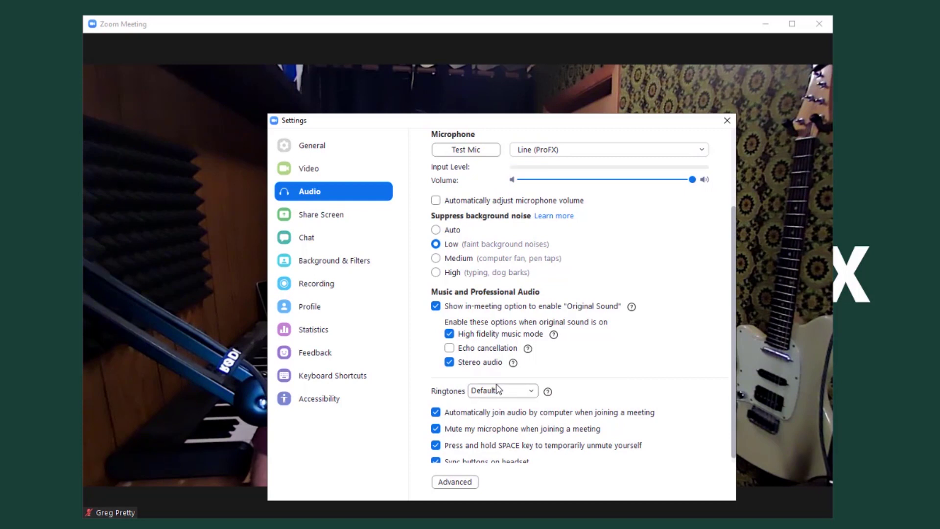
Step: Examine the advanced audio choices for Windows driver signal processing and echo cancellation, keeping both on Auto
scroll(435, 384, down, 1)
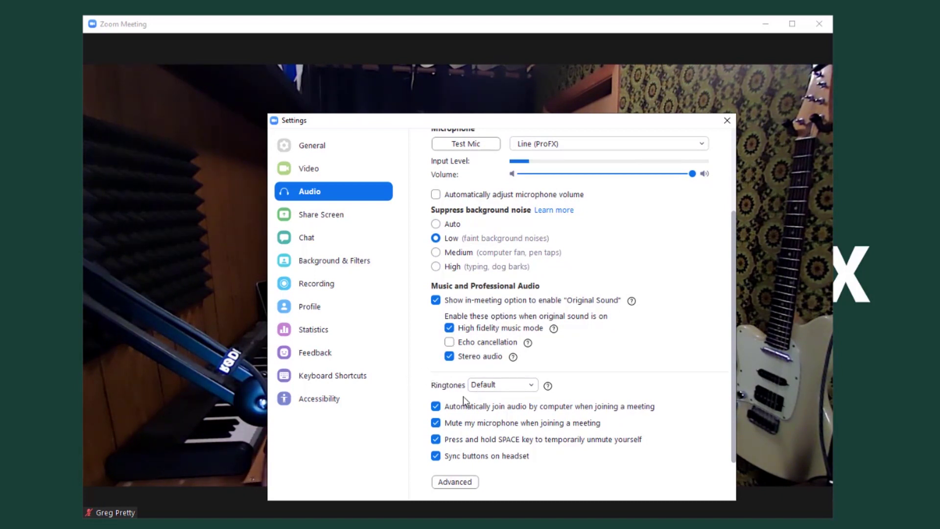
click(453, 483)
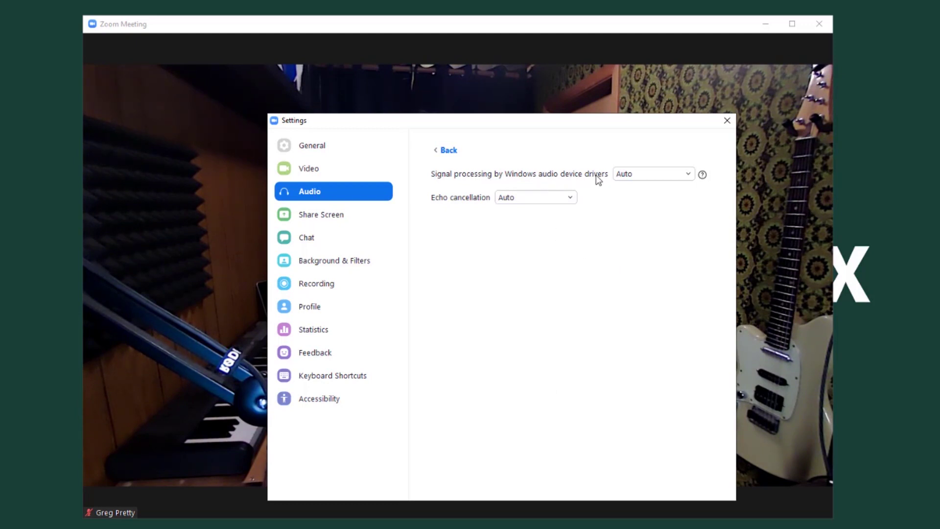
click(689, 175)
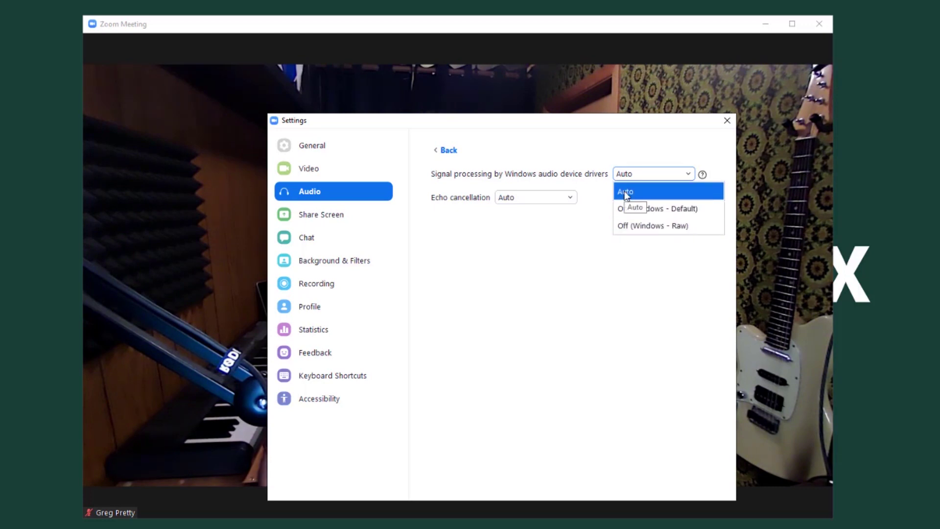
click(477, 211)
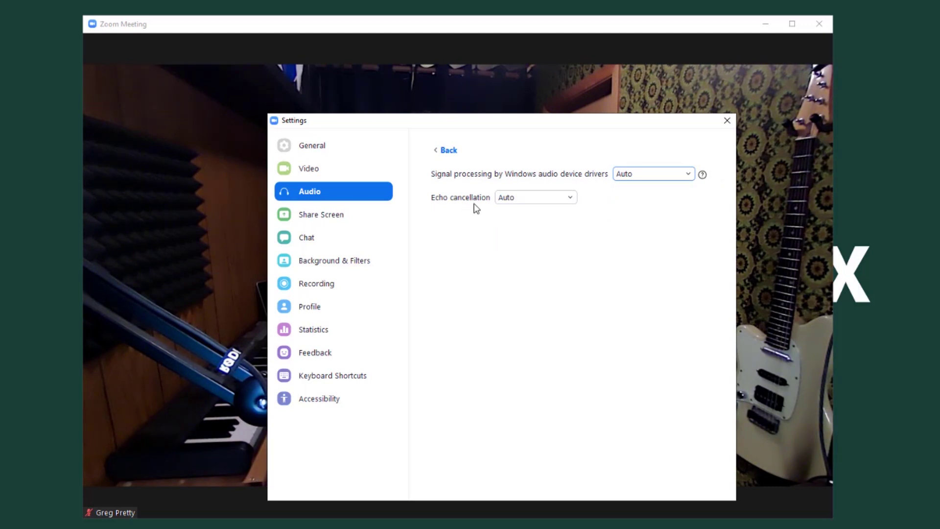
click(568, 201)
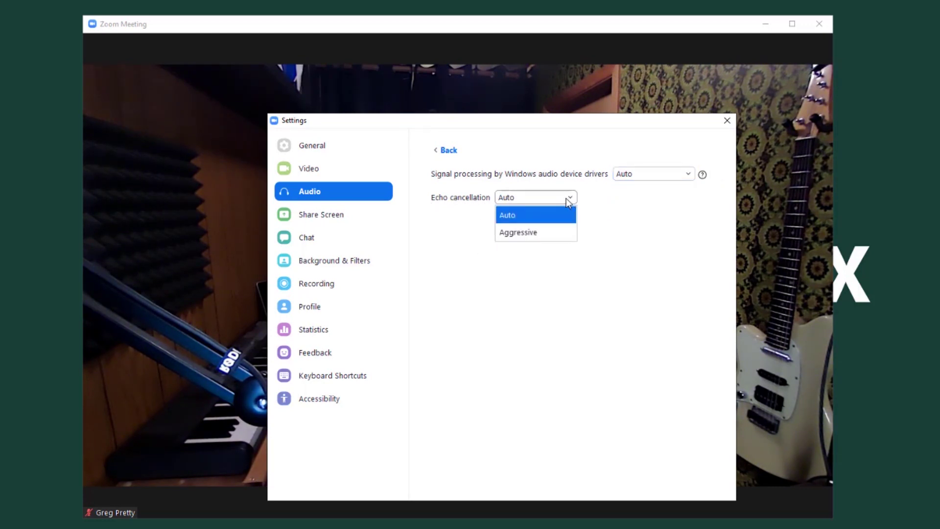
click(507, 221)
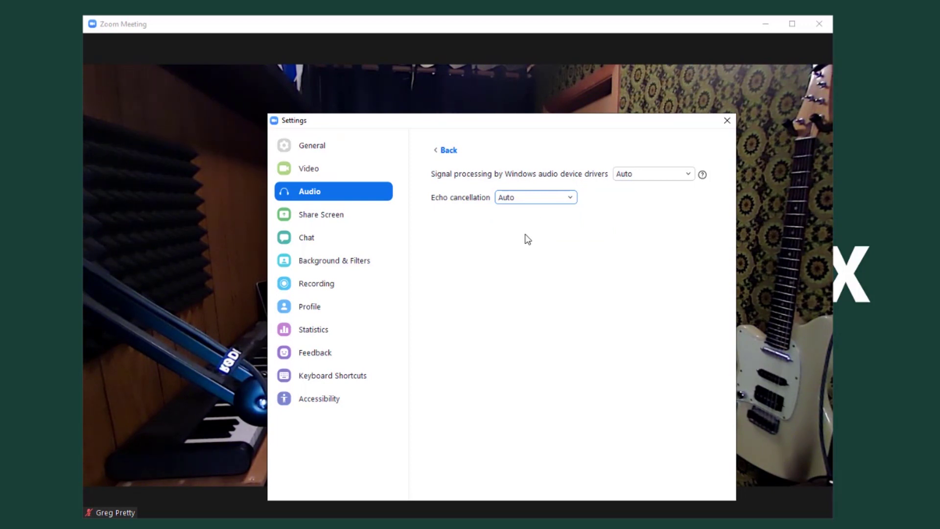
mouse_move(126, 48)
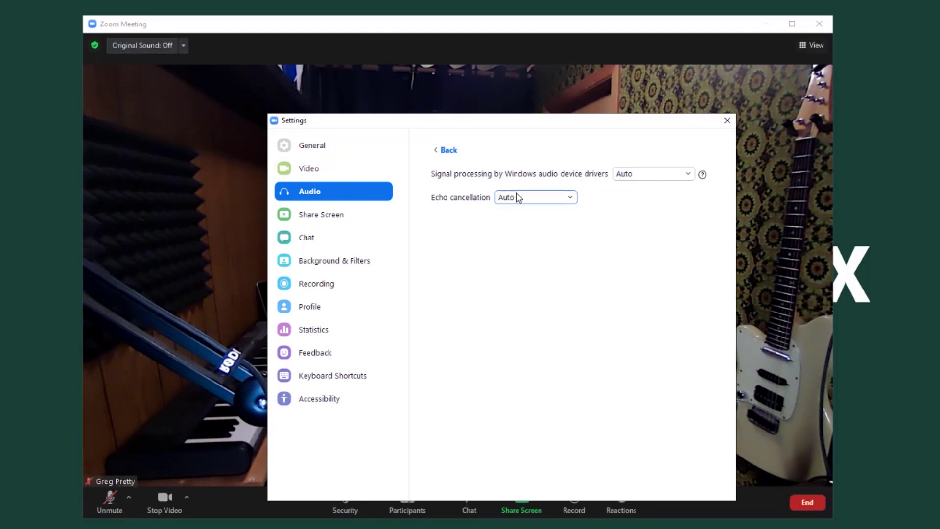
click(570, 200)
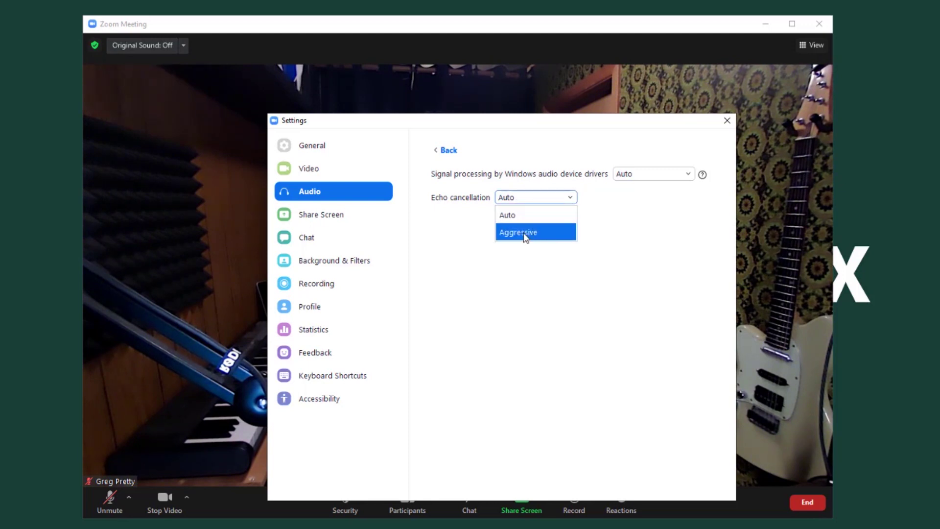
click(507, 214)
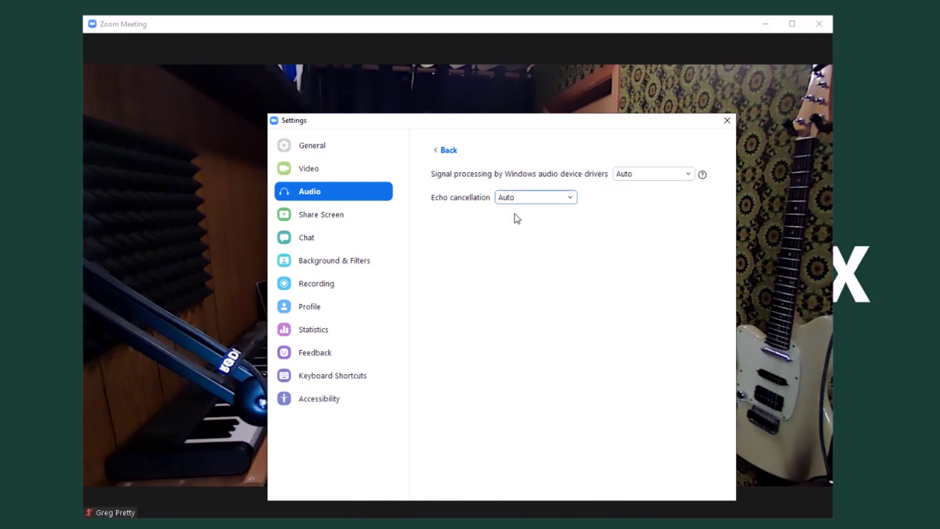
Step: Try Off (Windows - Raw) for signal processing by Windows audio device drivers and switch it back to Auto
click(688, 175)
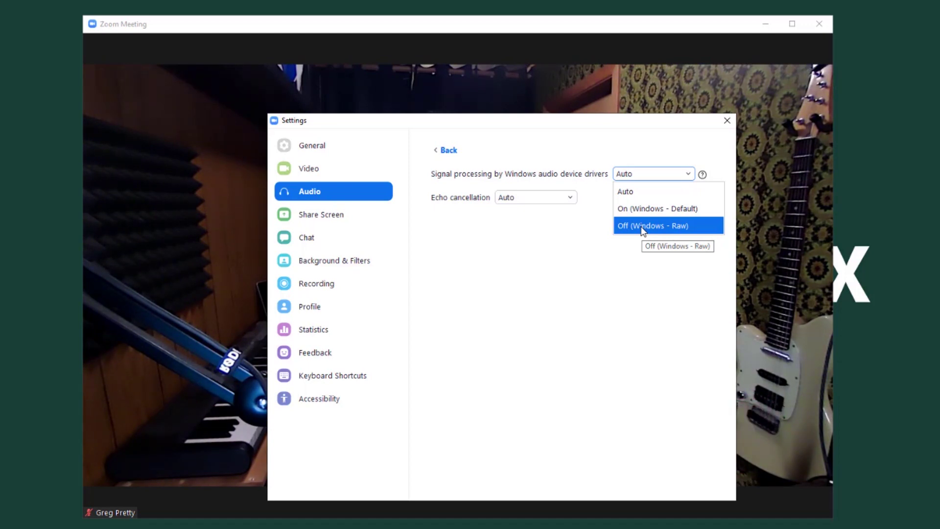
click(653, 228)
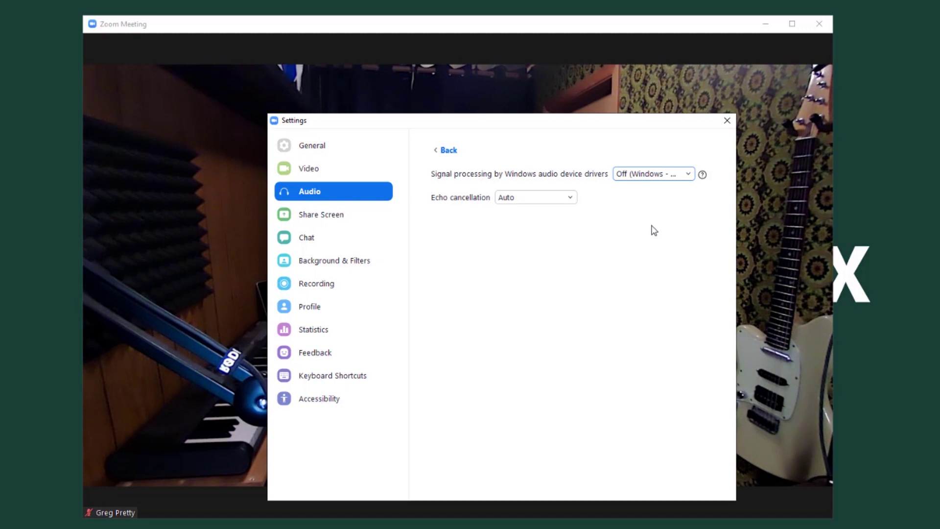
click(687, 175)
click(641, 194)
click(683, 176)
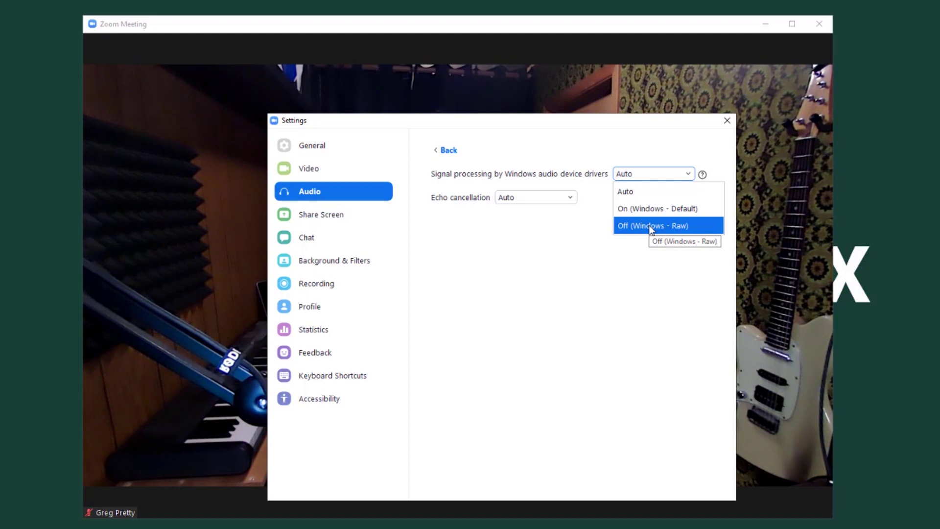
click(453, 153)
Step: Return to the main audio settings and review the microphone, noise suppression and original sound options
click(447, 151)
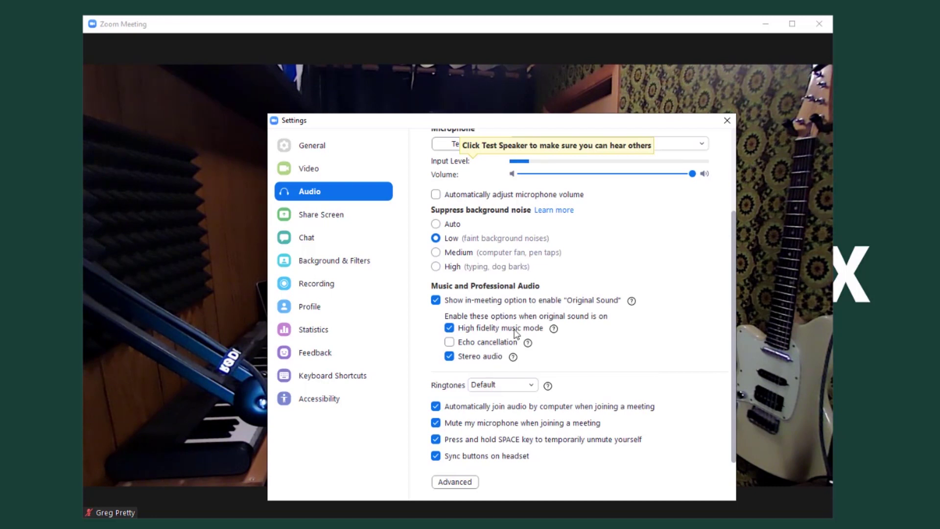
scroll(519, 333, up, 2)
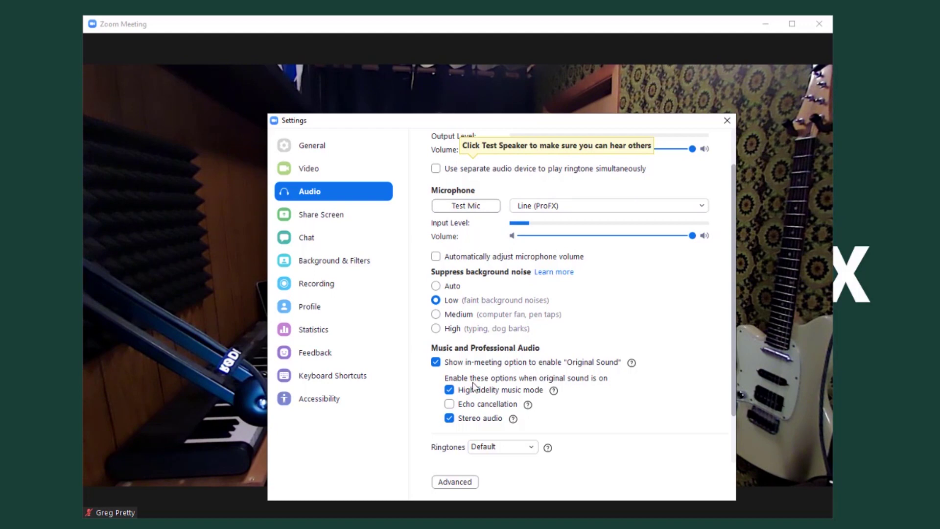
scroll(507, 392, up, 2)
scroll(519, 362, down, 5)
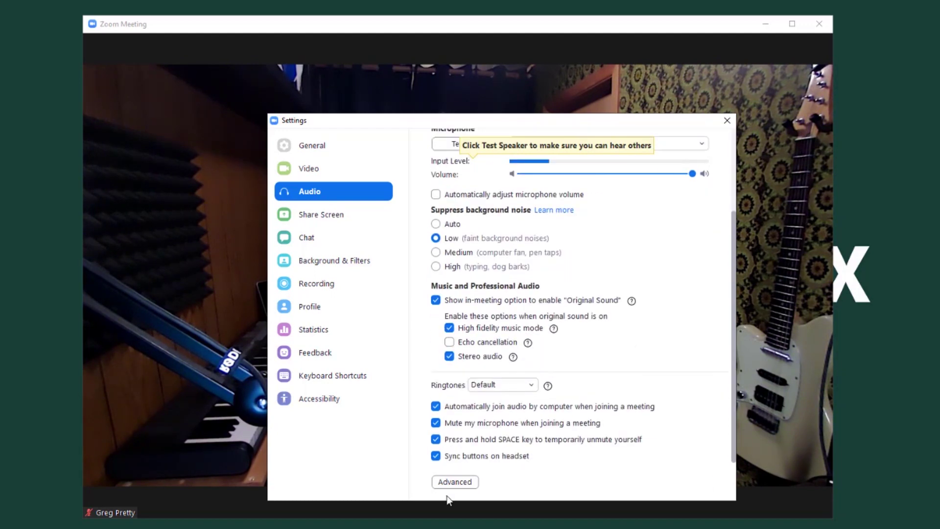
Step: Close the audio settings and review the list of microphones that can always use original sound in the meeting
click(727, 121)
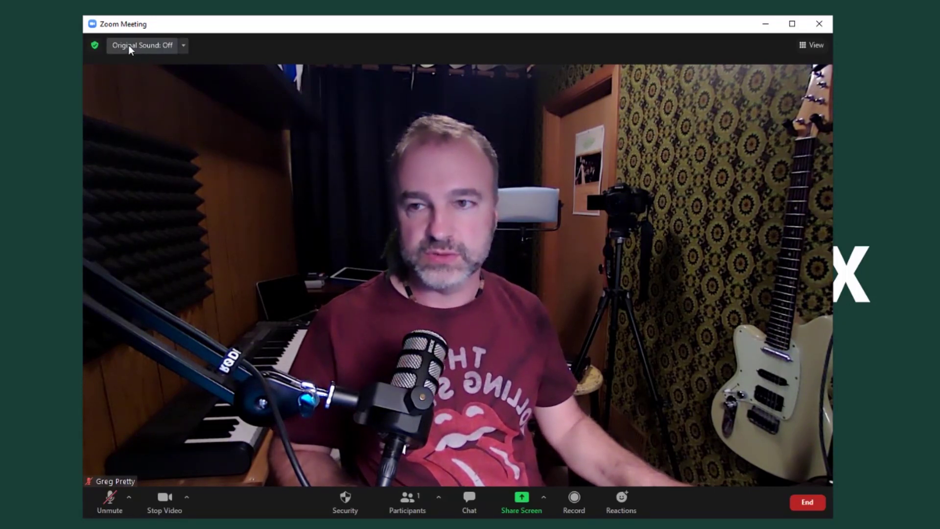
click(183, 45)
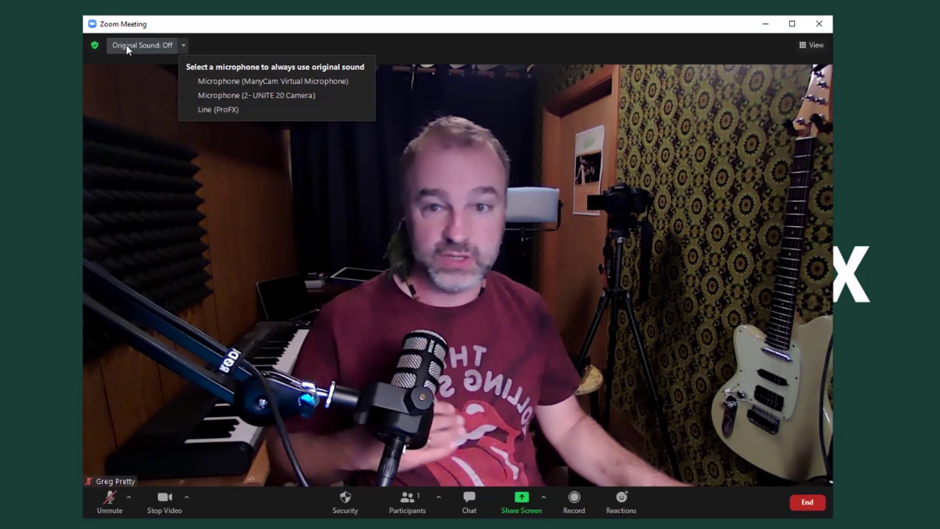
click(239, 43)
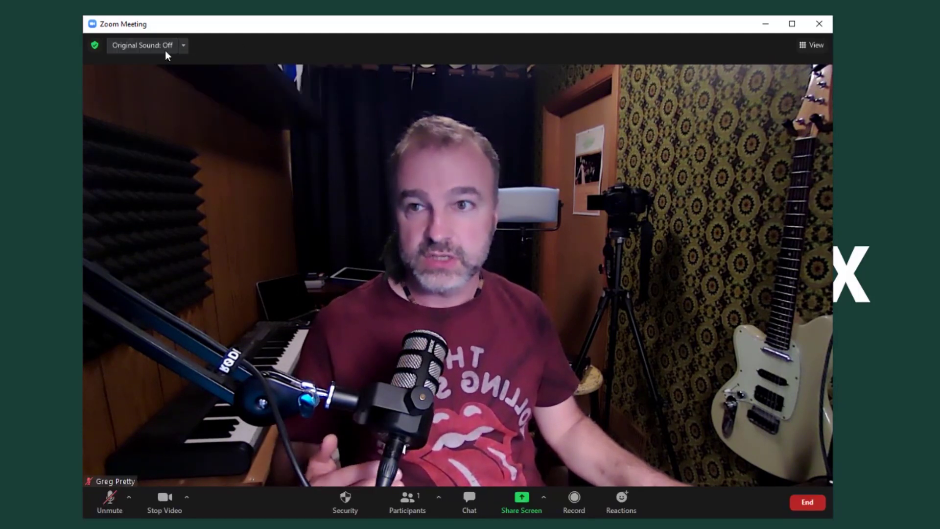
Step: Turn on Original Sound for the current meeting
click(135, 46)
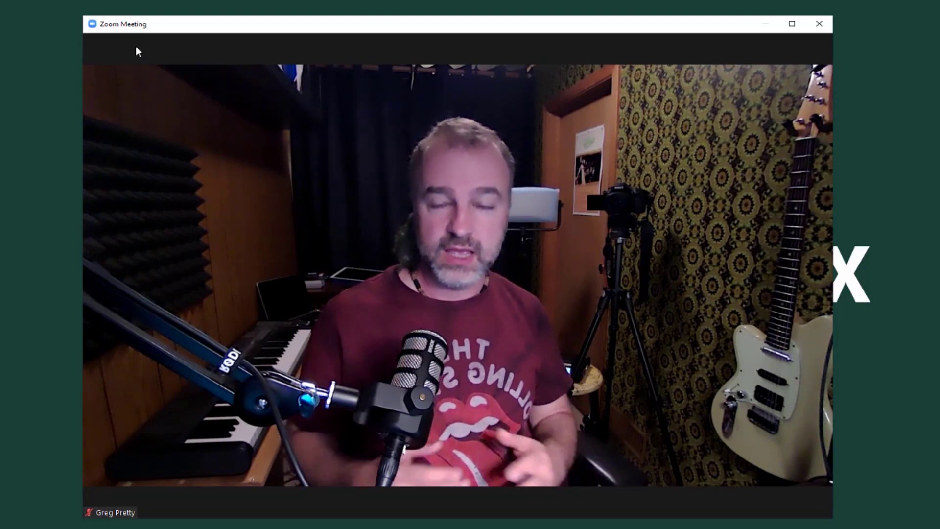
mouse_move(131, 81)
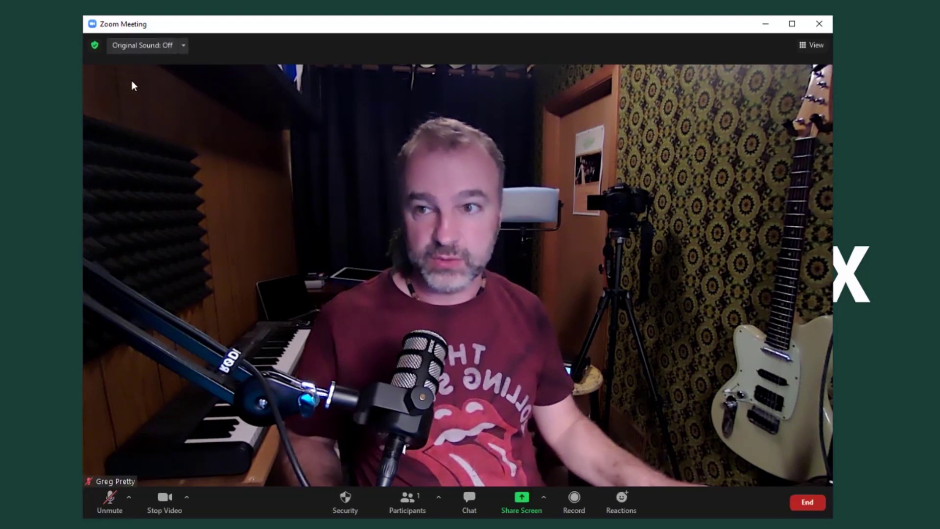
click(147, 45)
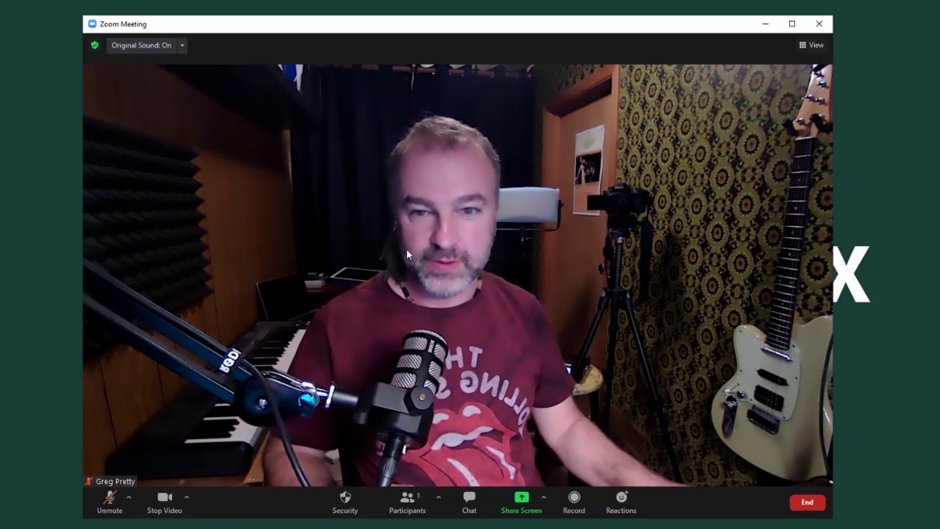